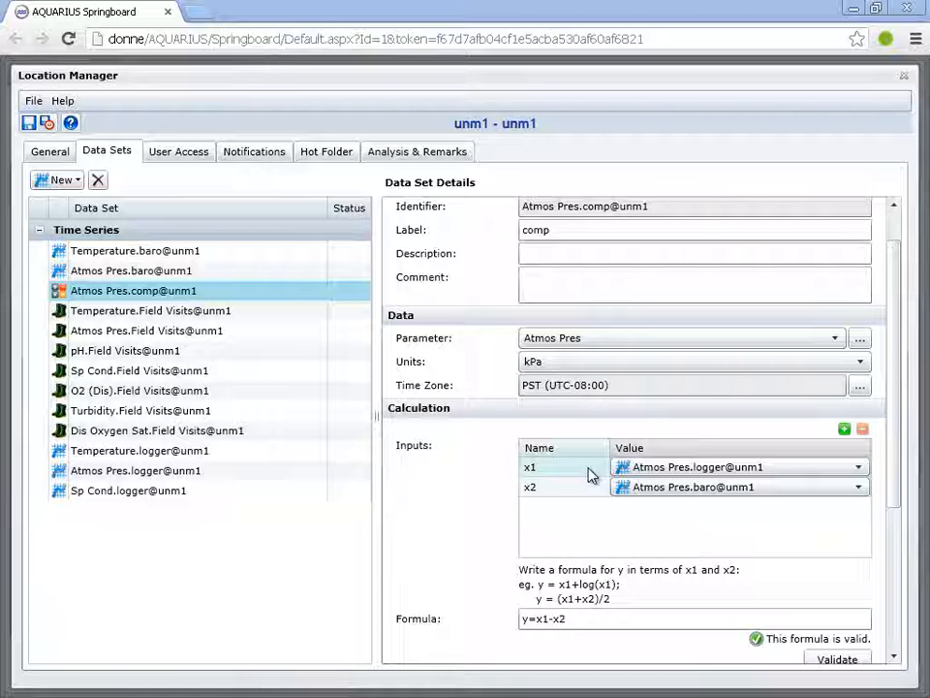
# Close the unm1 location details and go through the inflow and reservoir locations in the Watershed folder
pyautogui.click(903, 76)
pyautogui.click(82, 250)
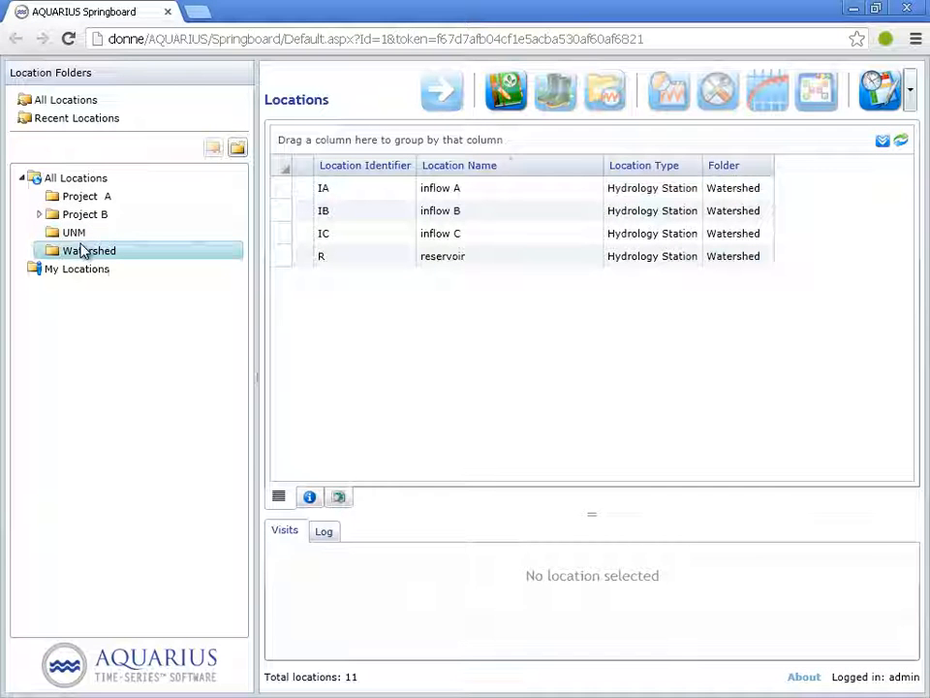
pyautogui.click(426, 255)
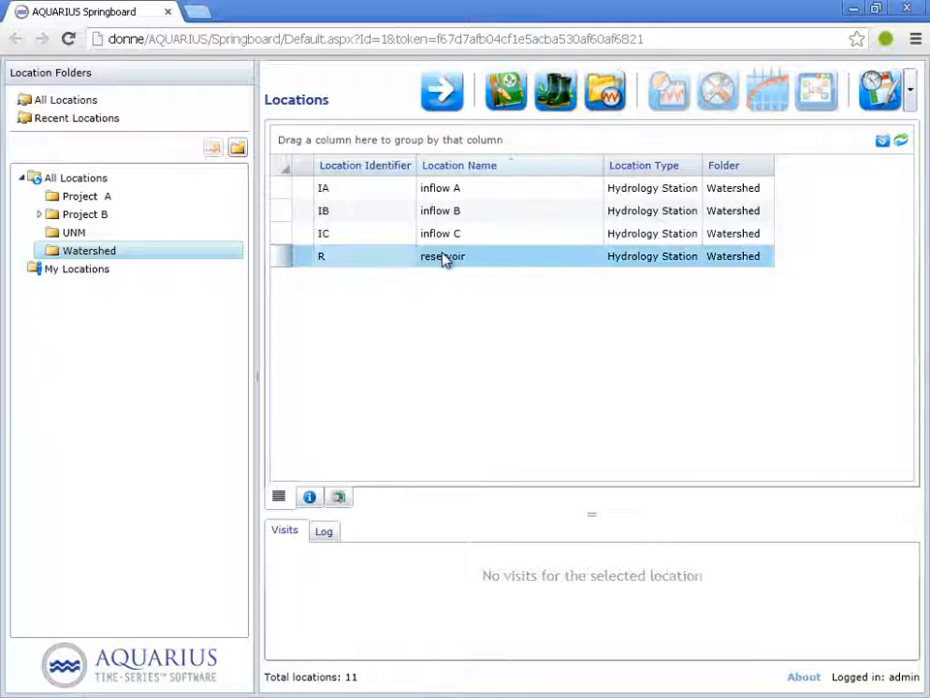
pyautogui.click(478, 189)
pyautogui.click(474, 212)
pyautogui.click(474, 233)
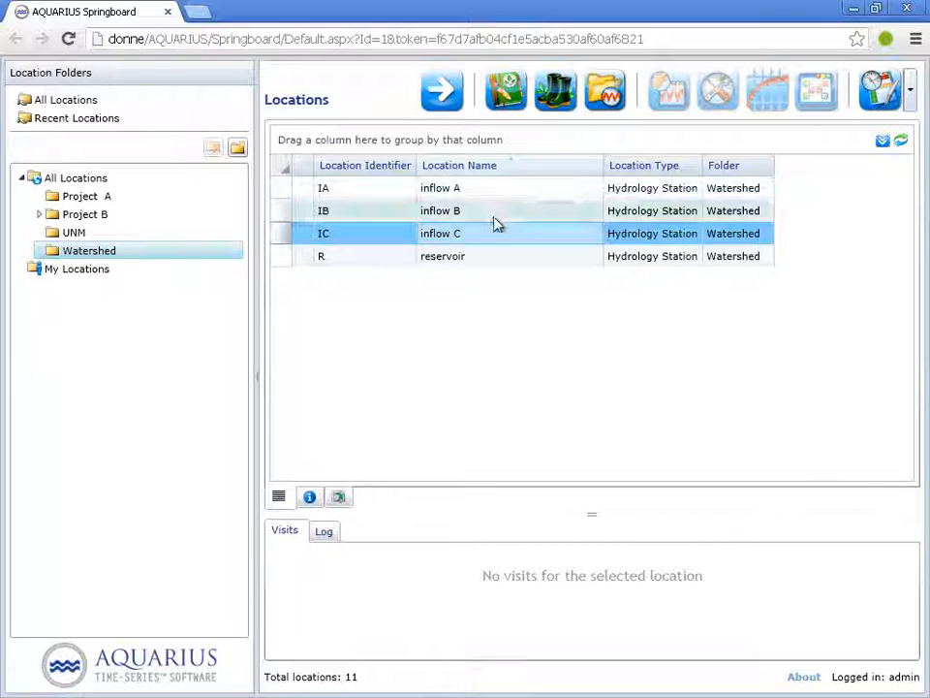
pyautogui.click(455, 259)
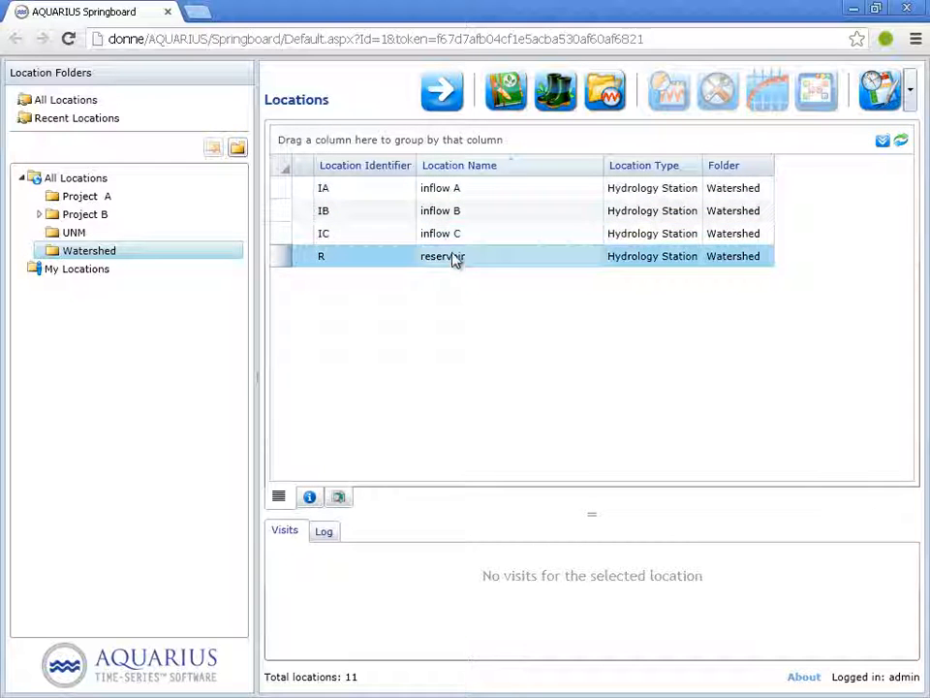
# View the chart and values of inflow A's Discharge.calculated data set and return to the locations list
pyautogui.click(441, 188)
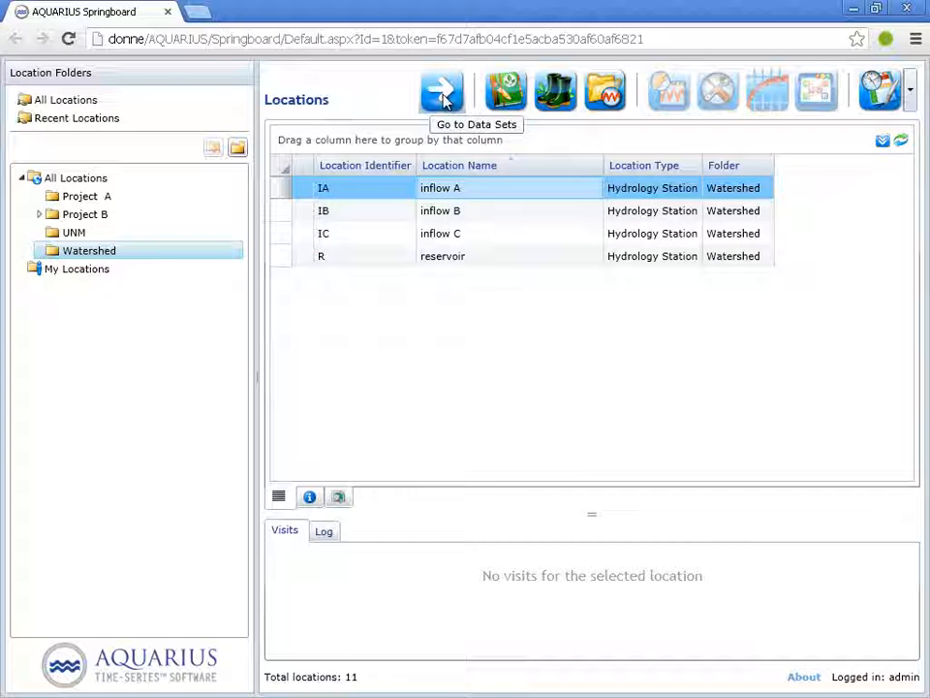
pyautogui.click(443, 93)
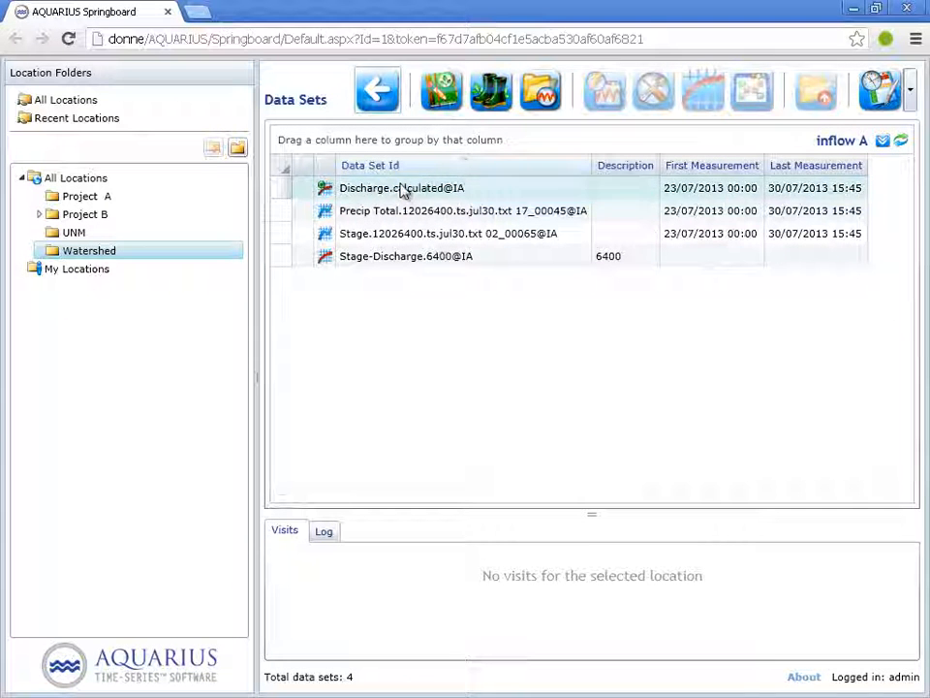
pyautogui.doubleClick(435, 190)
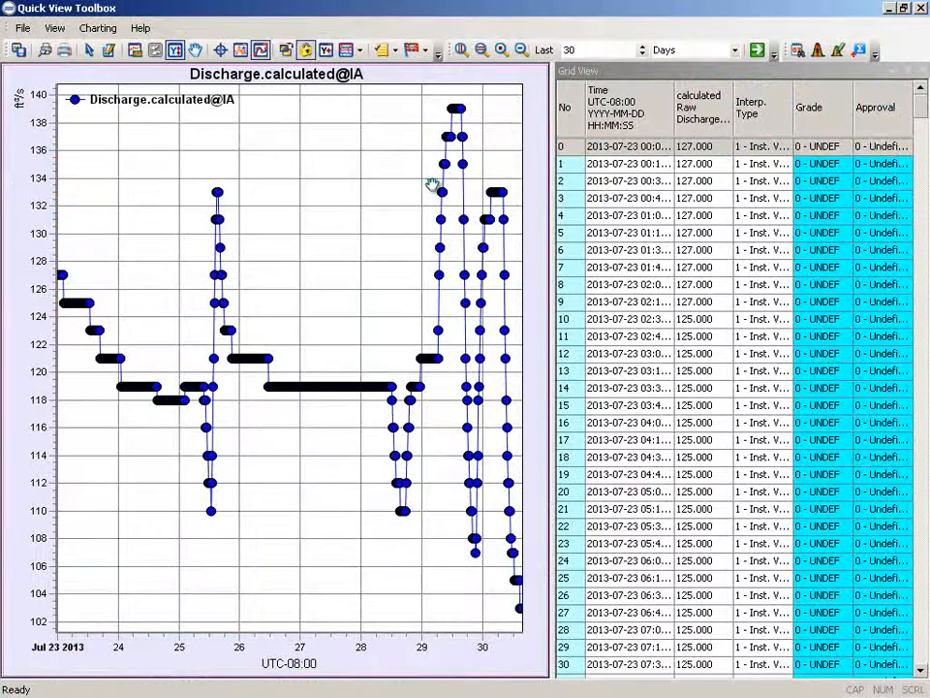
pyautogui.click(917, 8)
pyautogui.click(377, 90)
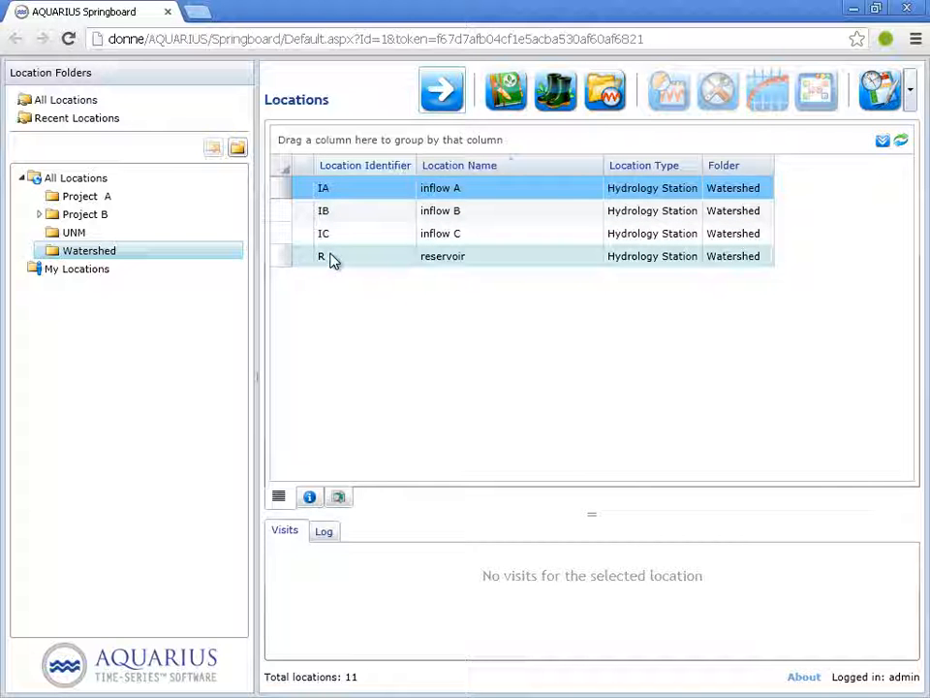
# Open the data sets of the reservoir location in Location Manager
pyautogui.click(332, 261)
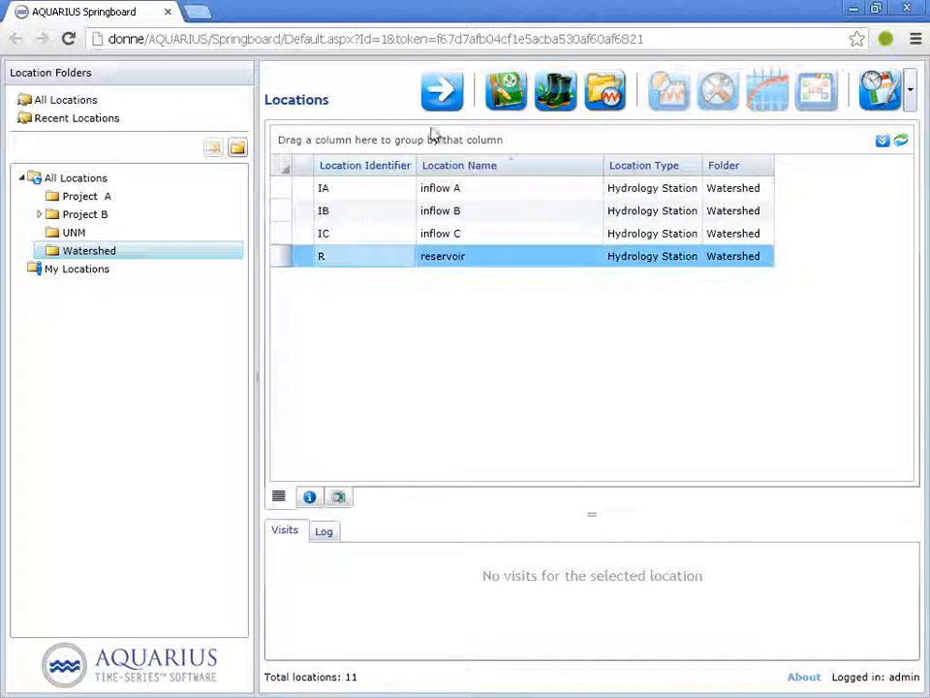
pyautogui.click(443, 97)
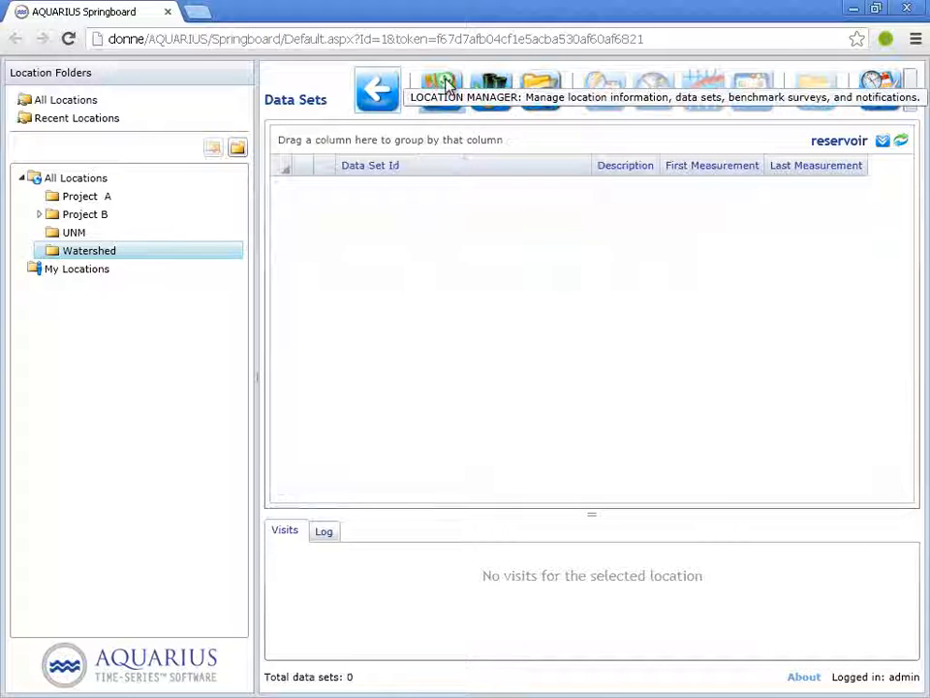
pyautogui.click(444, 89)
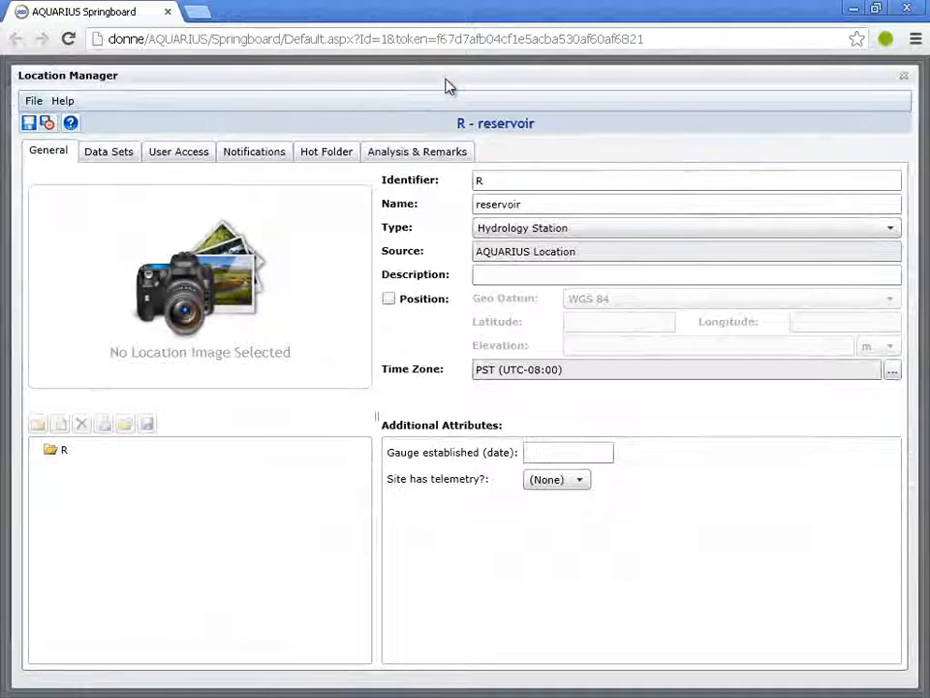
pyautogui.click(112, 153)
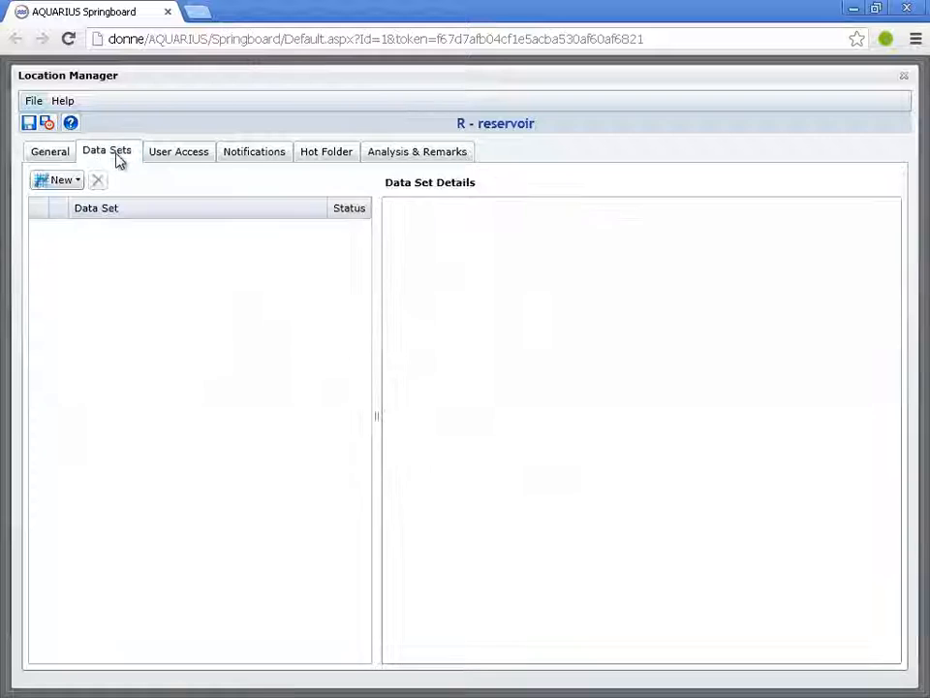
# Create a new Calculated Derived time series for the reservoir and label it "total"
pyautogui.click(54, 183)
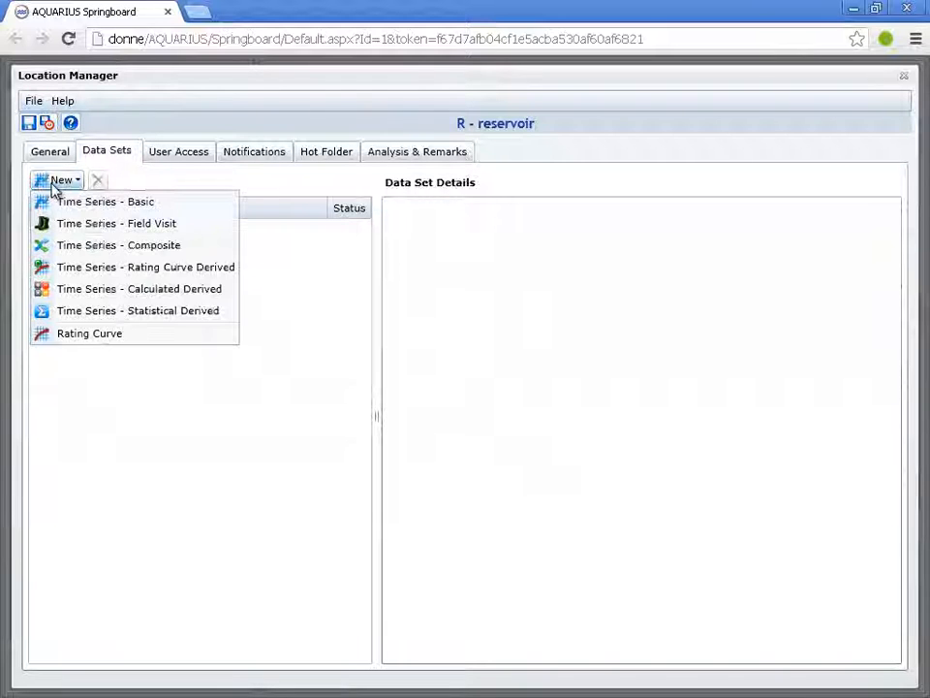
pyautogui.click(163, 290)
pyautogui.click(535, 276)
pyautogui.write('total')
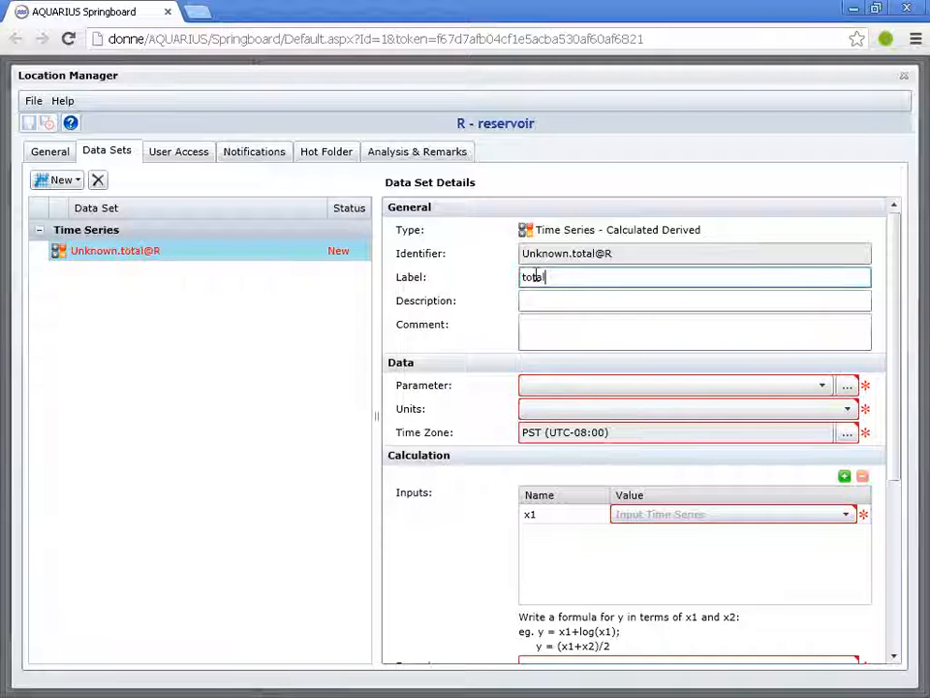
# Set the new time series' parameter to Discharge and its units to ft^3/s
pyautogui.click(847, 387)
pyautogui.write('discharge')
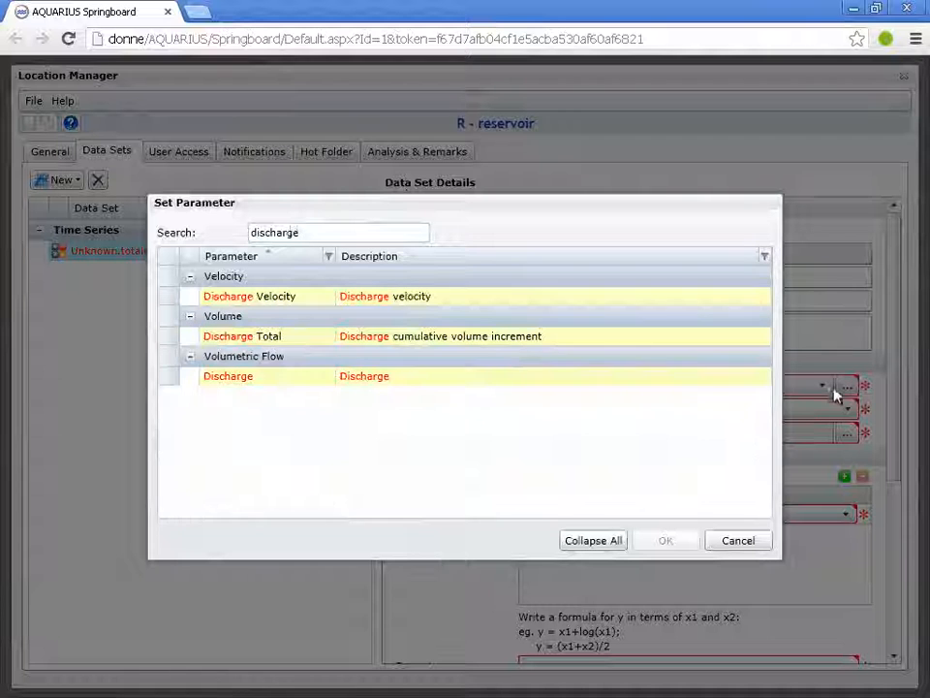
pyautogui.click(486, 377)
pyautogui.click(664, 541)
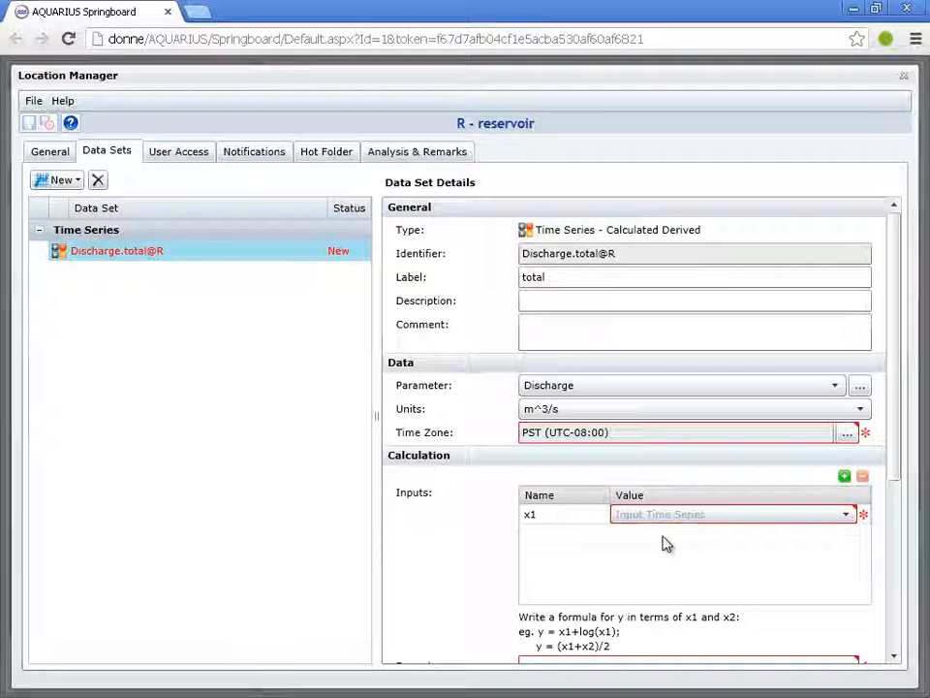
pyautogui.click(579, 411)
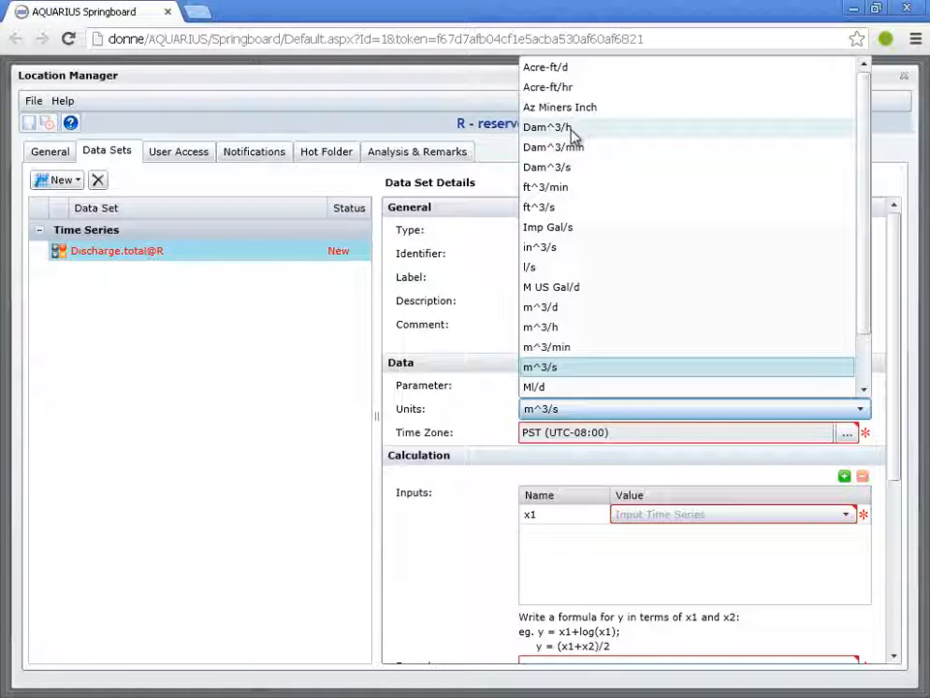
pyautogui.click(565, 211)
# Add inputs x2 and x3 to the calculation and enter the formula y=x1+x2+x3
pyautogui.scroll(-3, 897, 485)
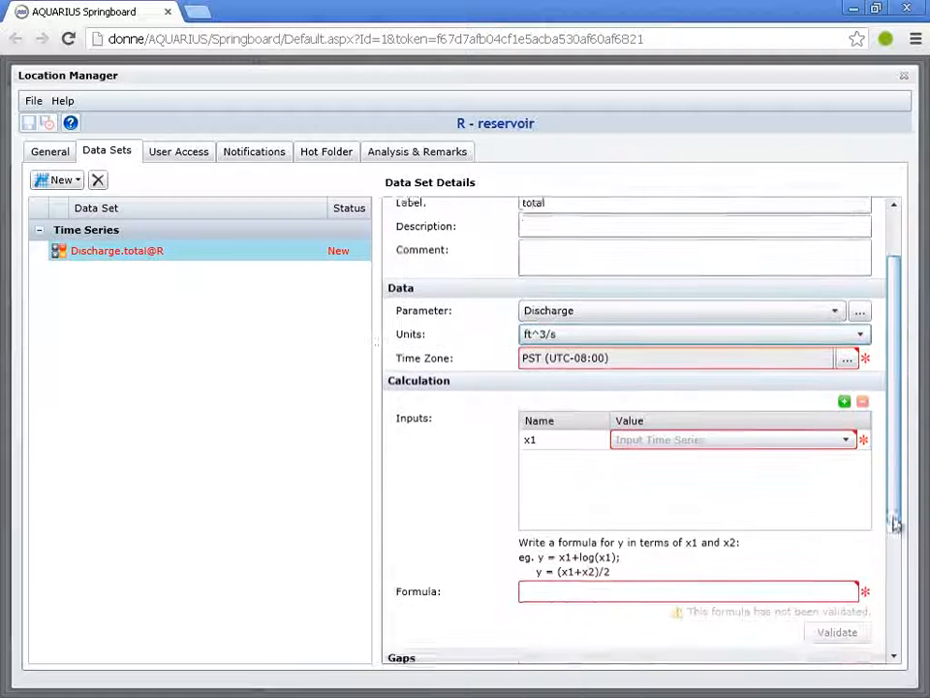
pyautogui.click(845, 376)
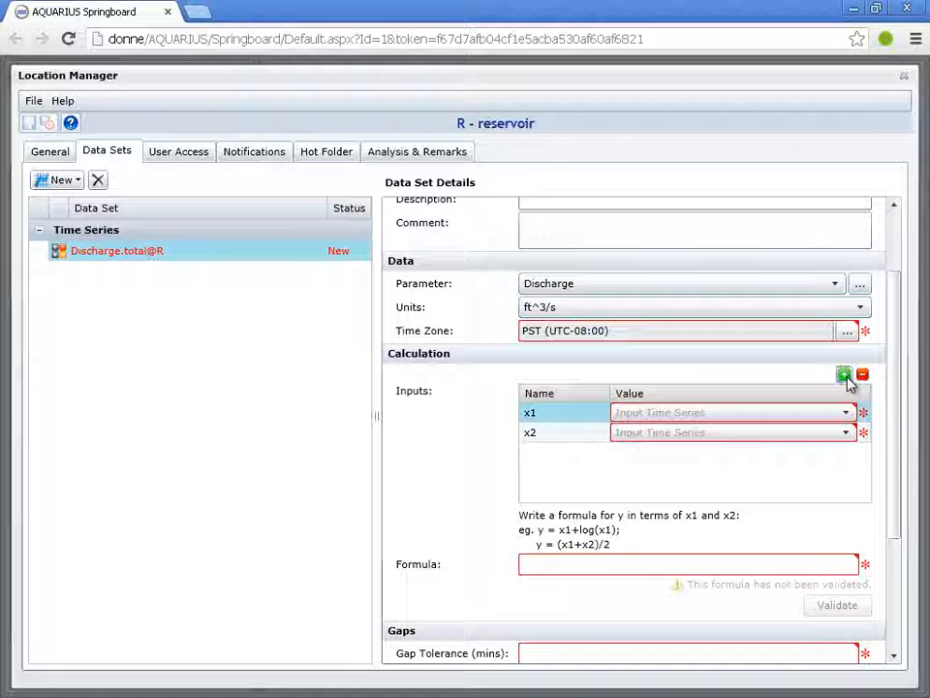
pyautogui.click(846, 377)
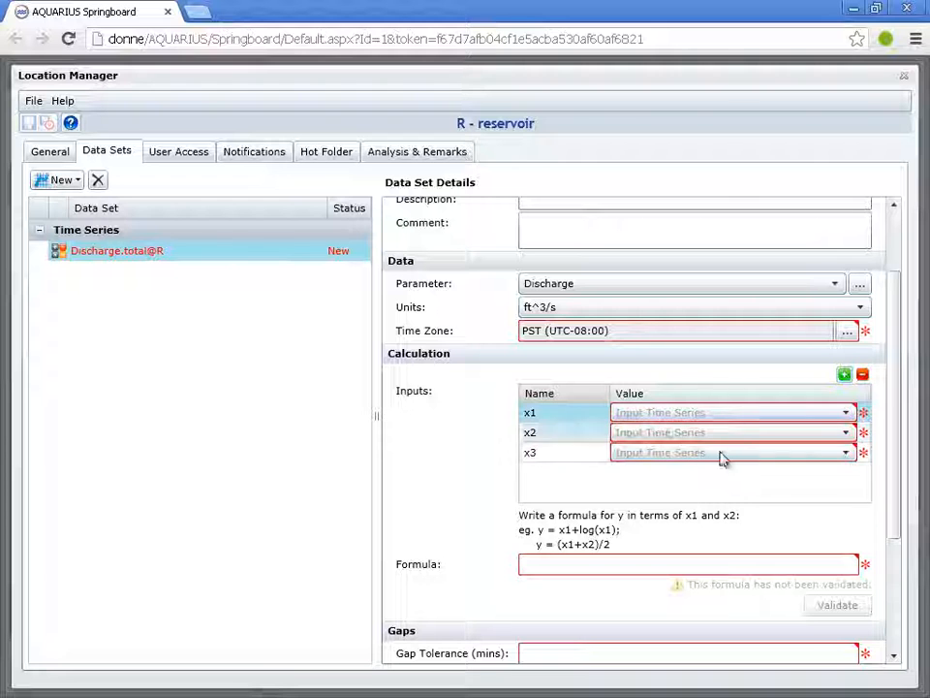
pyautogui.click(606, 562)
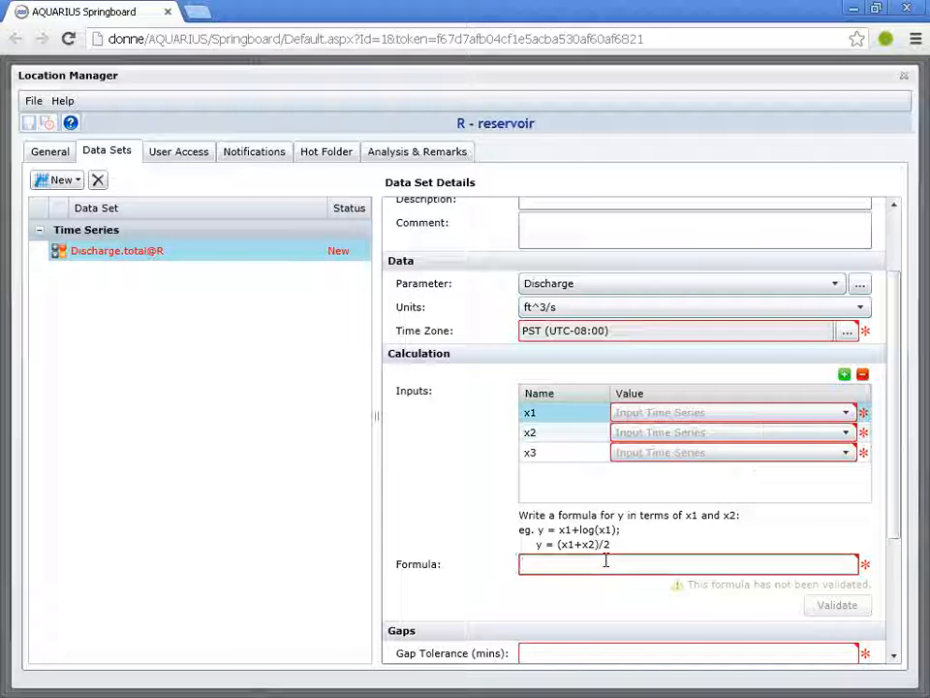
pyautogui.write('y=')
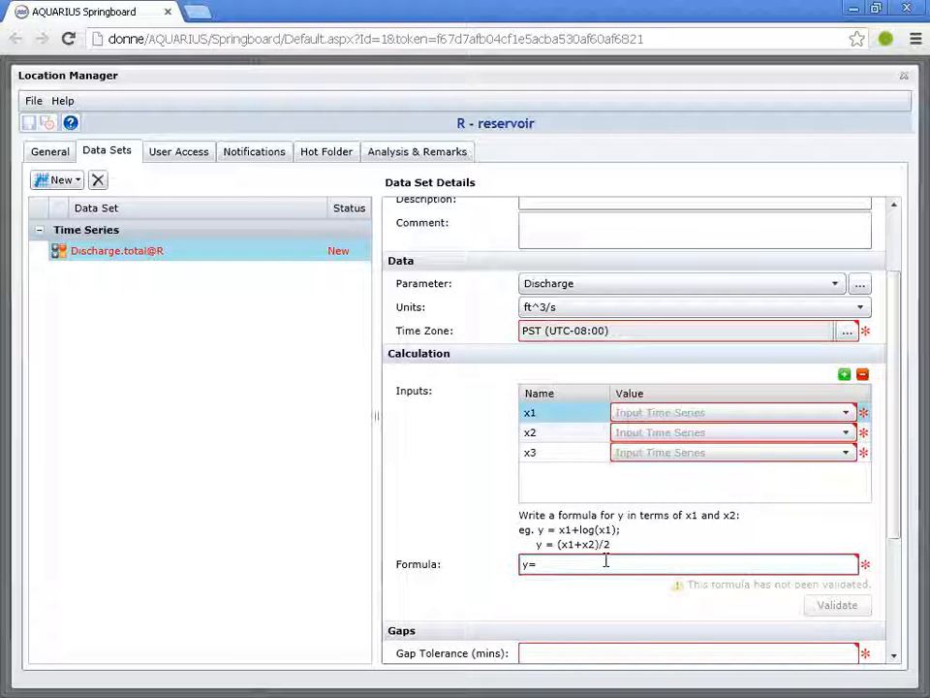
pyautogui.write('x1+x2+x3')
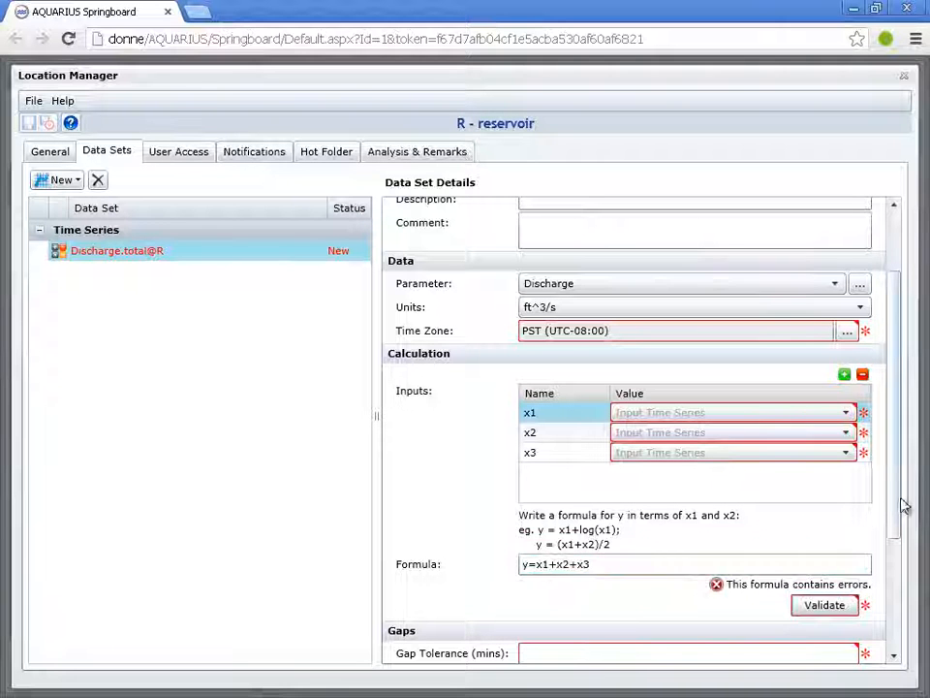
# Set the gap tolerance of the total discharge series to 15 minutes
pyautogui.scroll(-2, 893, 543)
pyautogui.click(628, 596)
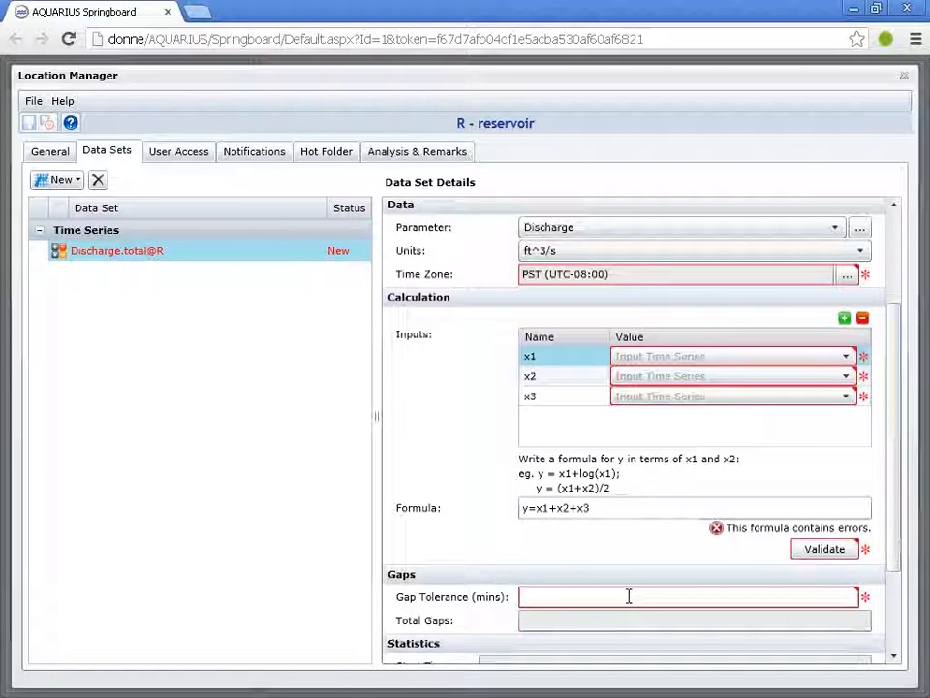
pyautogui.write('15')
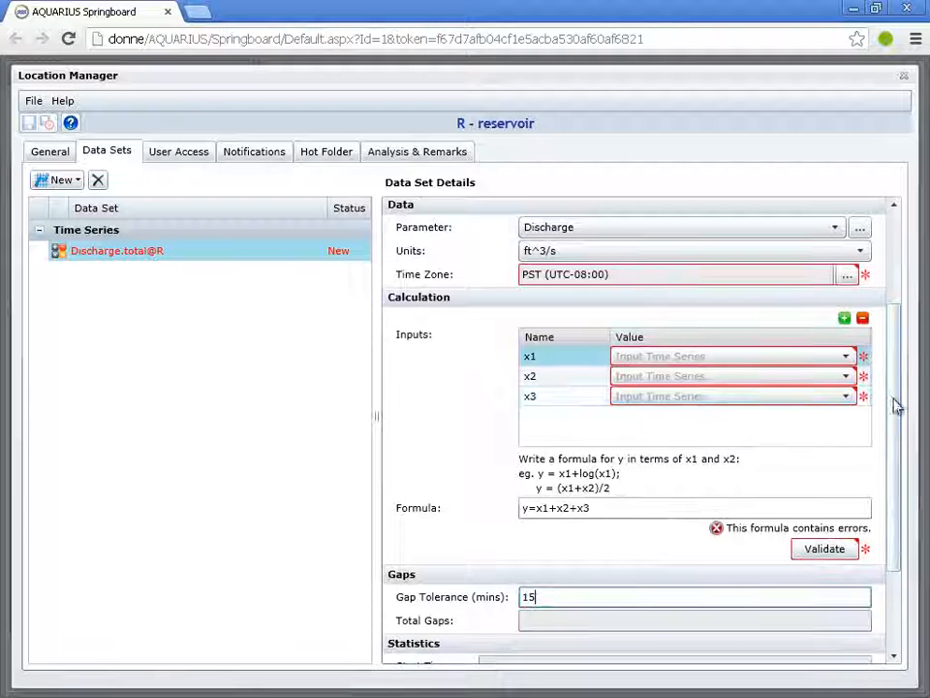
# Assign the Discharge.calculated@IA time series from location inflow A to calculation input x1
pyautogui.moveTo(901, 407); pyautogui.dragTo(903, 364)
pyautogui.scroll(1, 901, 364)
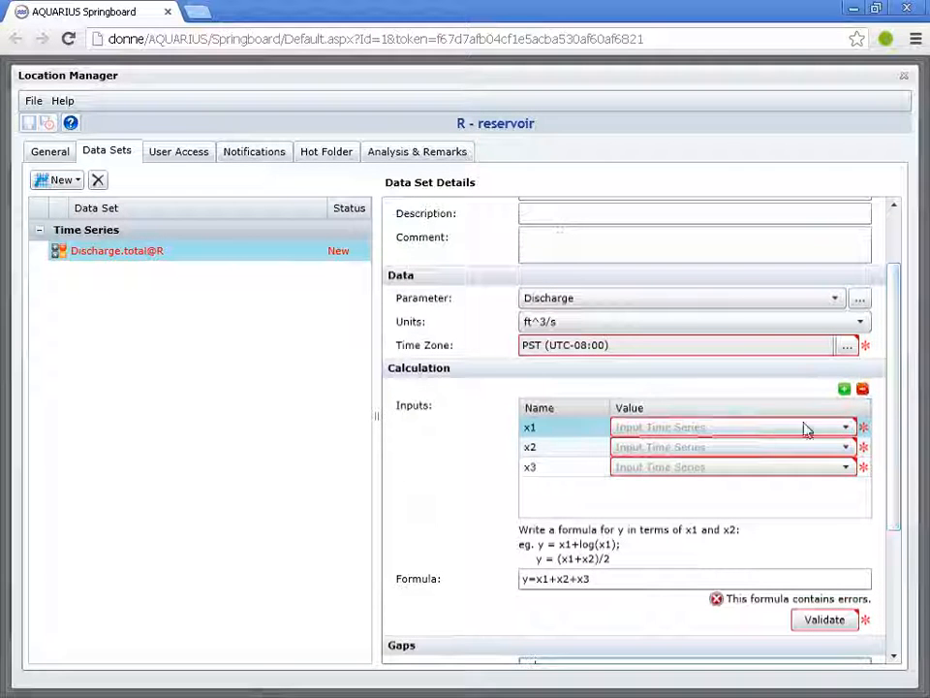
pyautogui.click(743, 432)
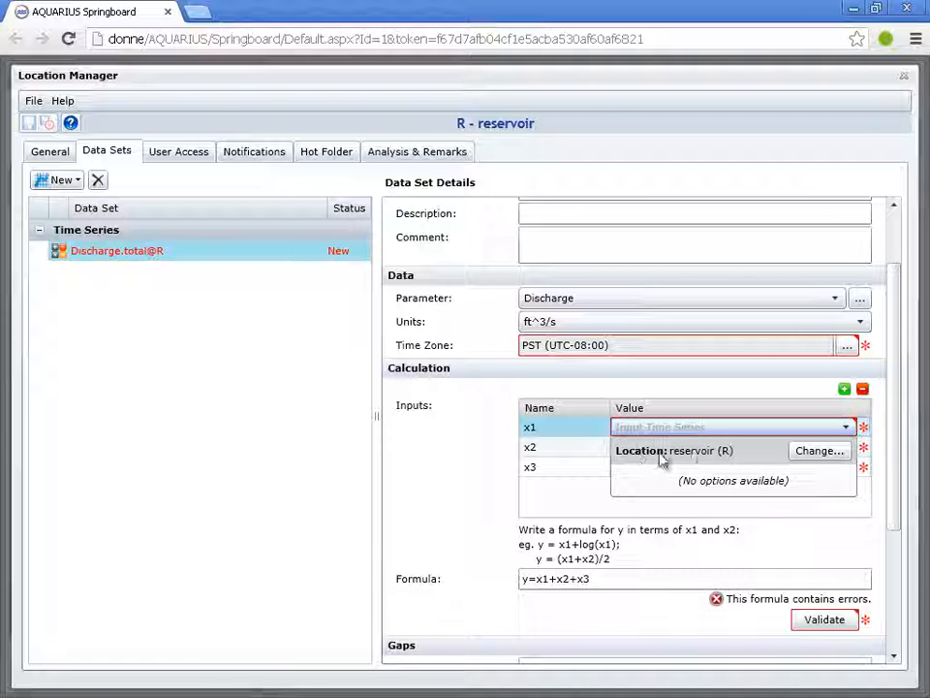
pyautogui.click(828, 451)
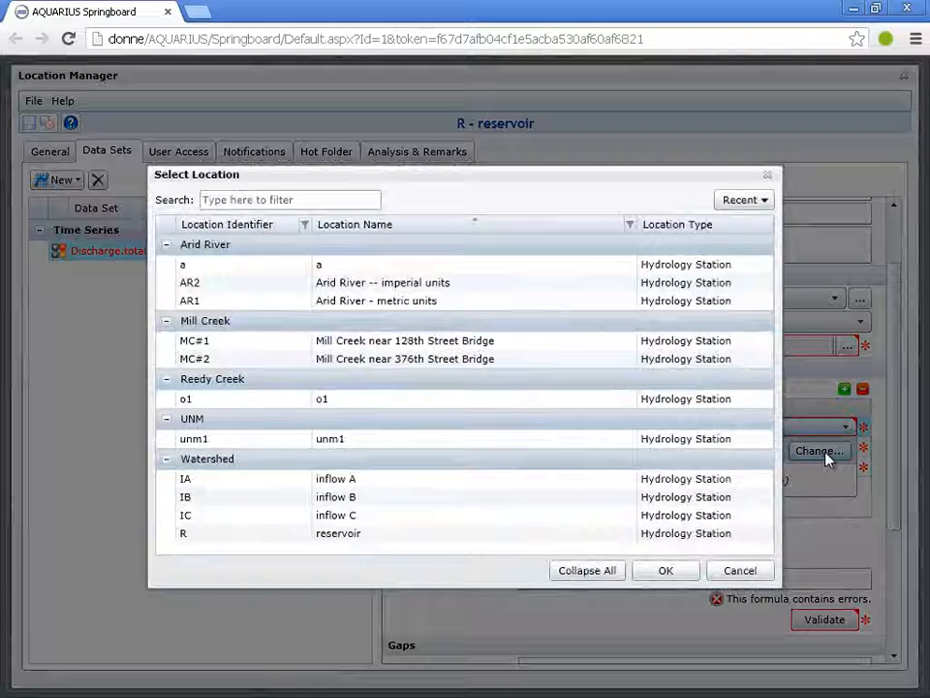
pyautogui.click(344, 480)
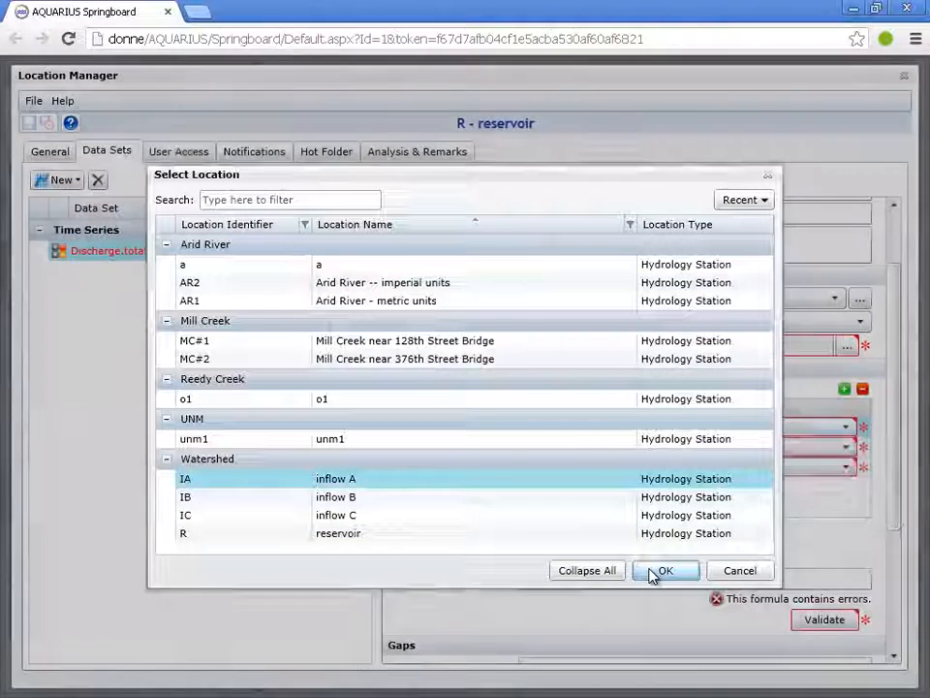
pyautogui.click(663, 570)
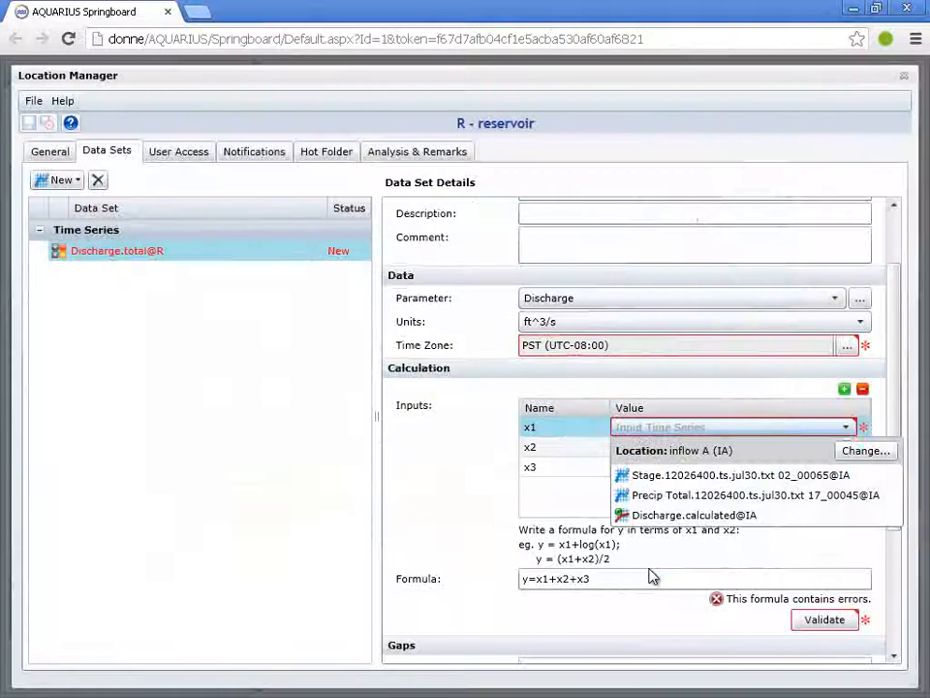
pyautogui.click(681, 520)
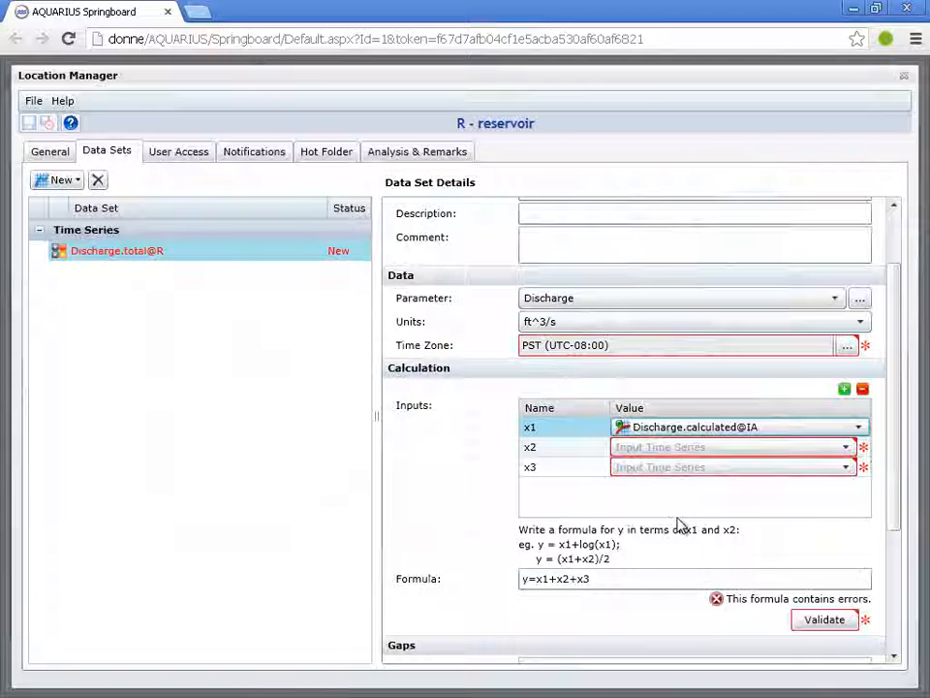
# Assign the Discharge.calculated@IB time series from location inflow B to calculation input x2
pyautogui.click(792, 457)
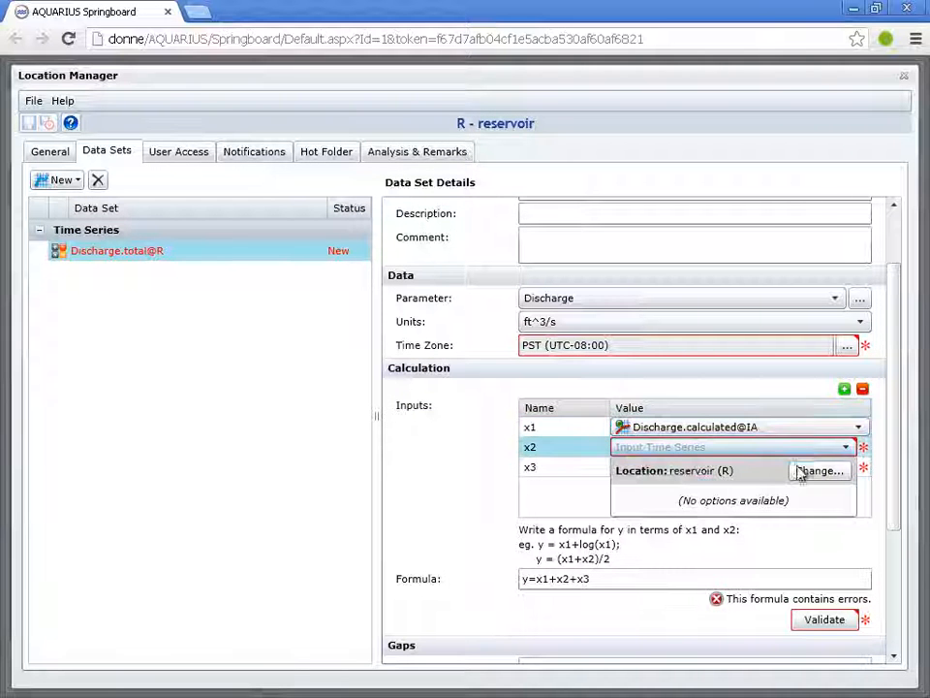
pyautogui.click(804, 472)
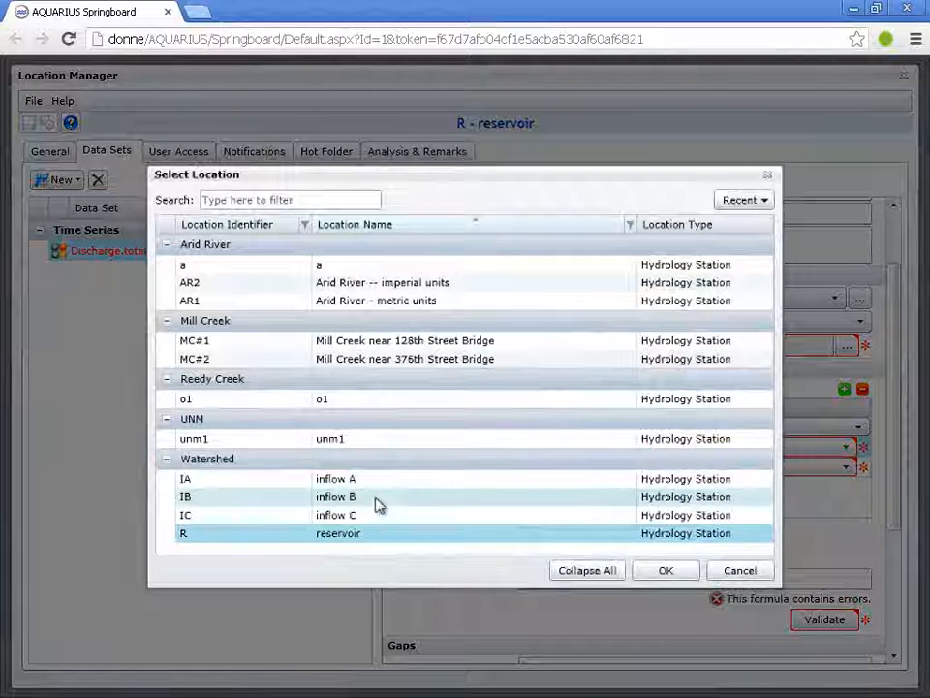
pyautogui.click(378, 499)
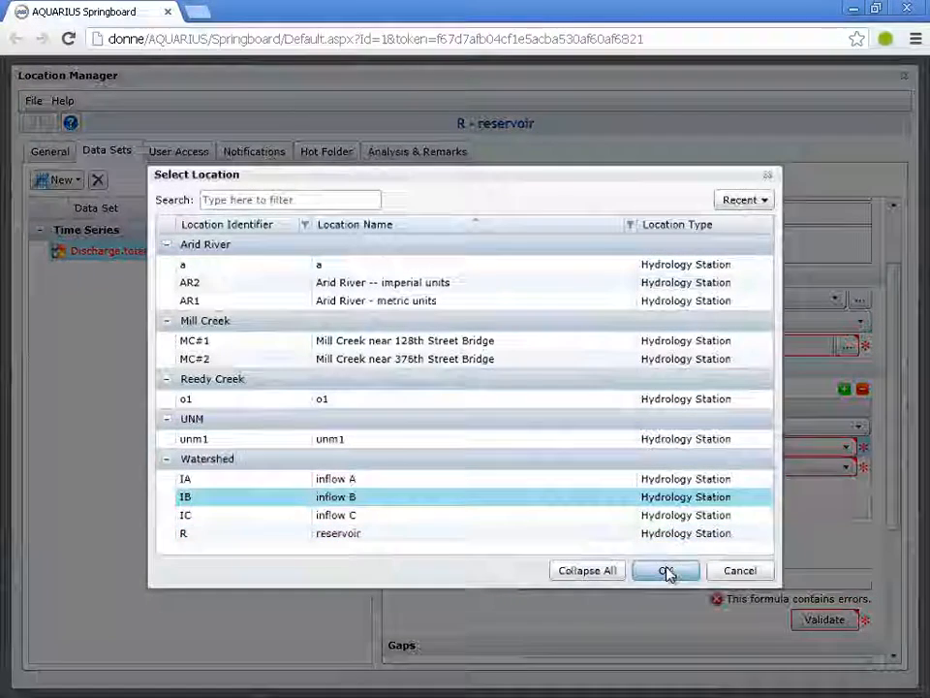
pyautogui.click(667, 572)
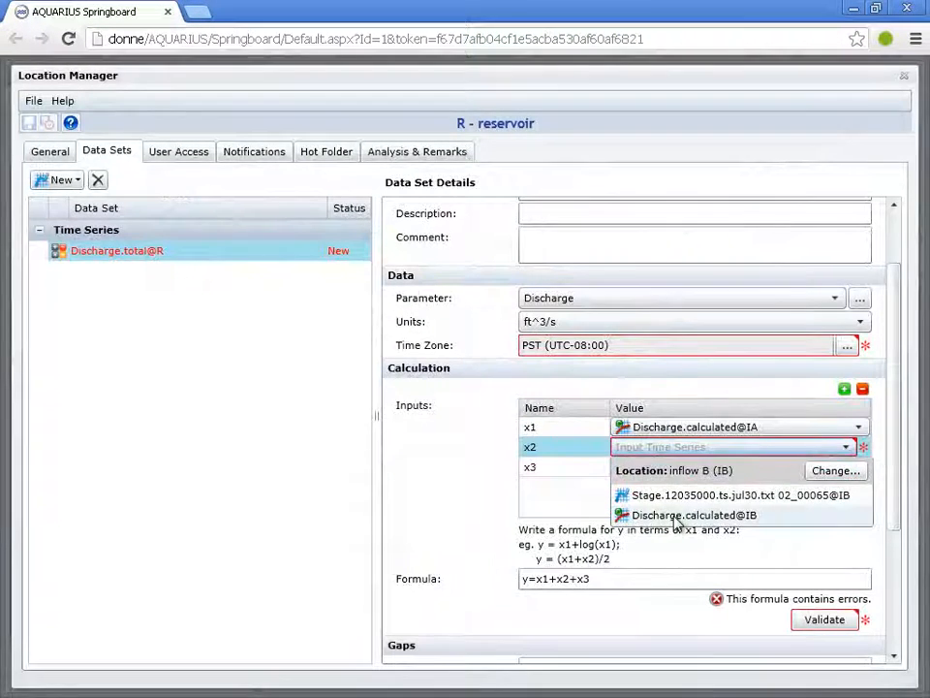
pyautogui.click(677, 517)
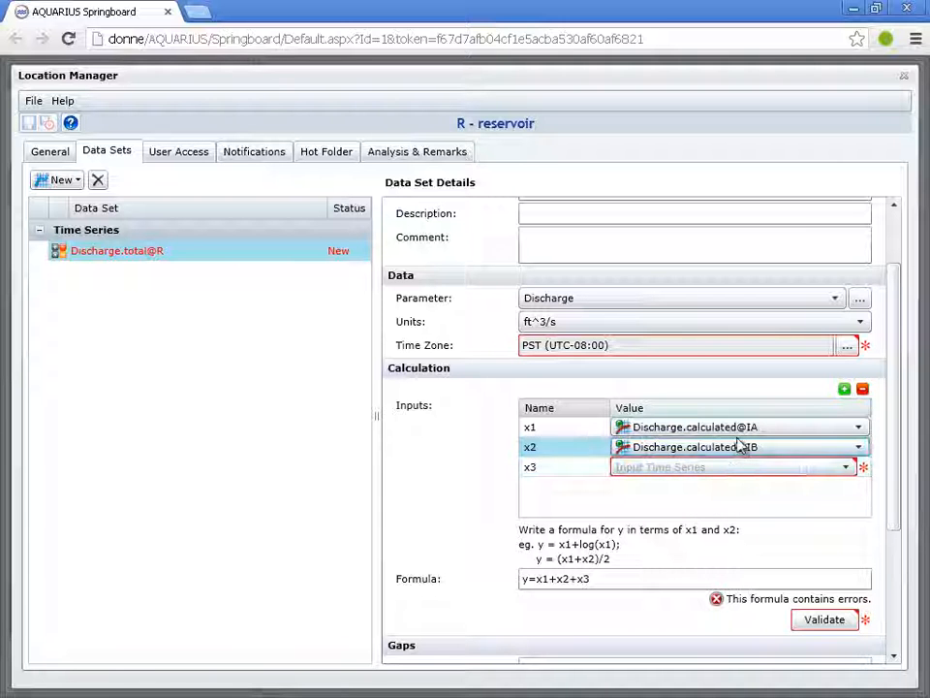
# Assign the Discharge.calculated@IC time series from location inflow C to calculation input x3
pyautogui.click(690, 472)
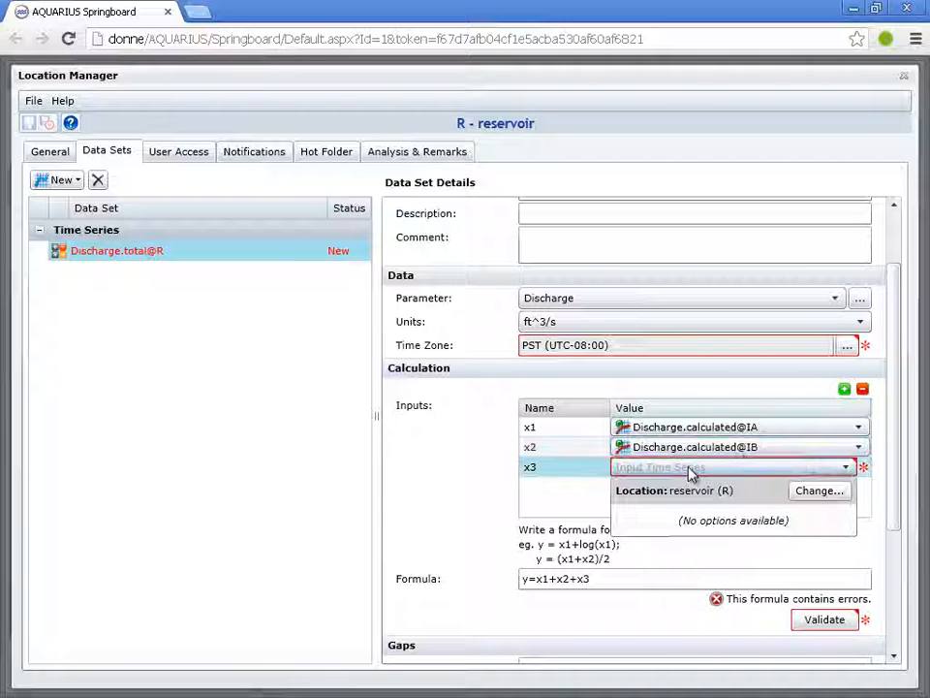
pyautogui.click(819, 491)
pyautogui.click(297, 519)
pyautogui.click(678, 571)
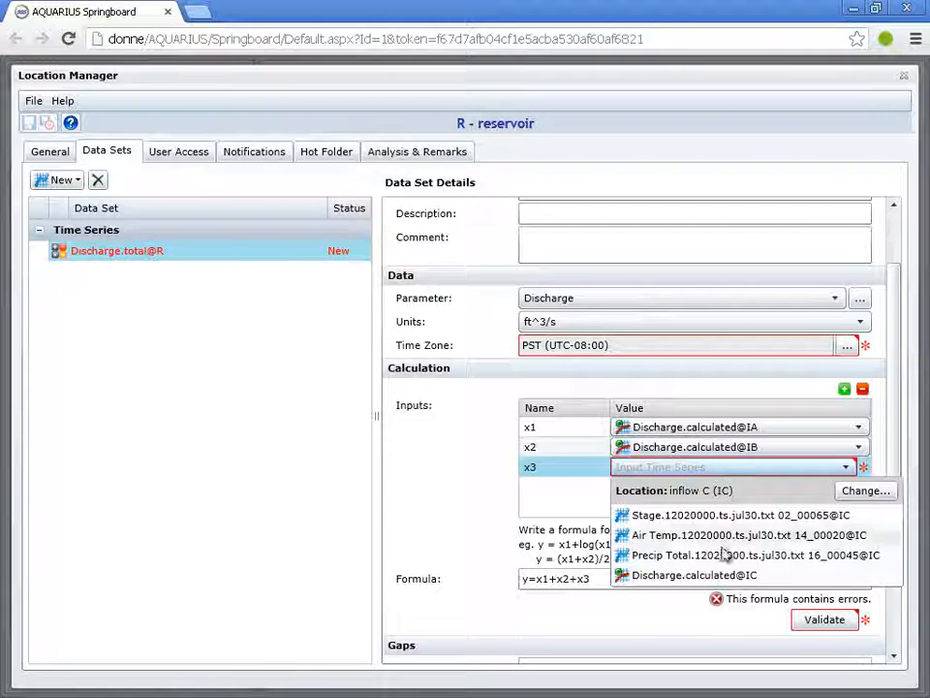
pyautogui.click(708, 579)
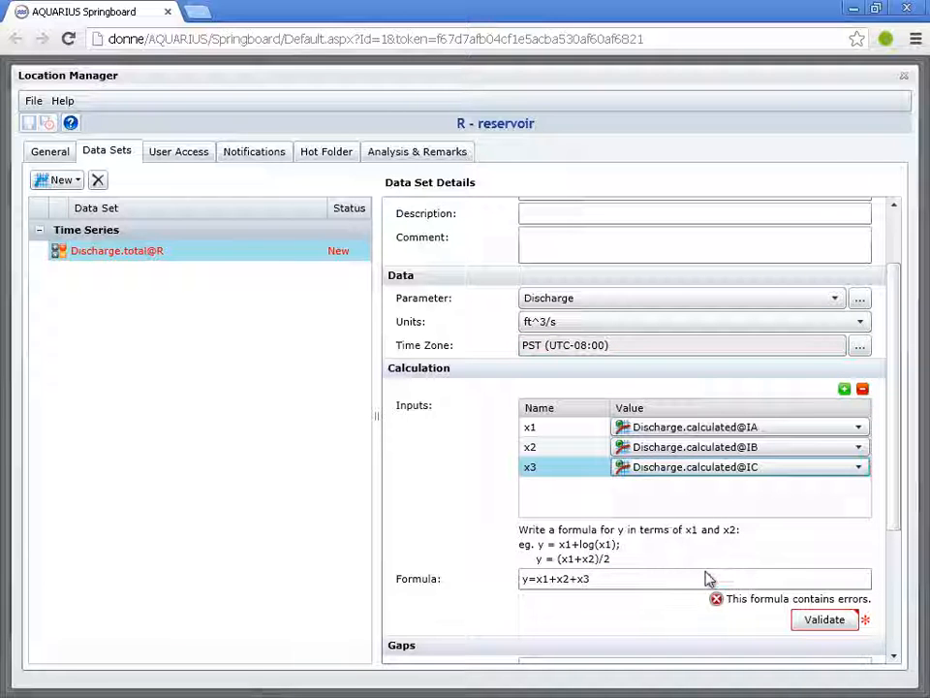
# Validate the formula y=x1+x2+x3, then save the reservoir's new total discharge series and exit the Location Manager
pyautogui.click(660, 580)
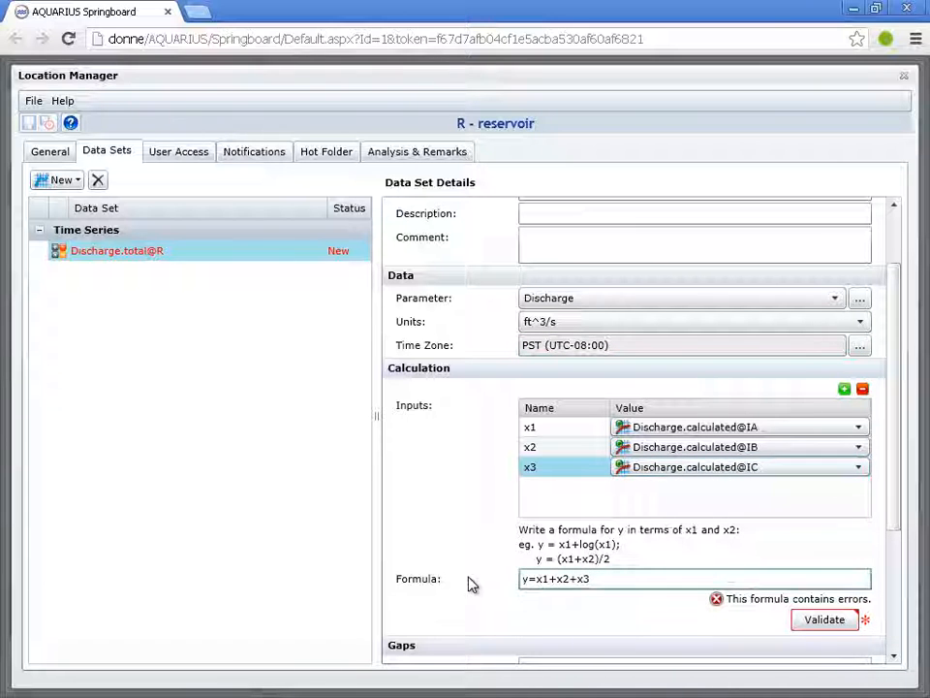
pyautogui.click(823, 623)
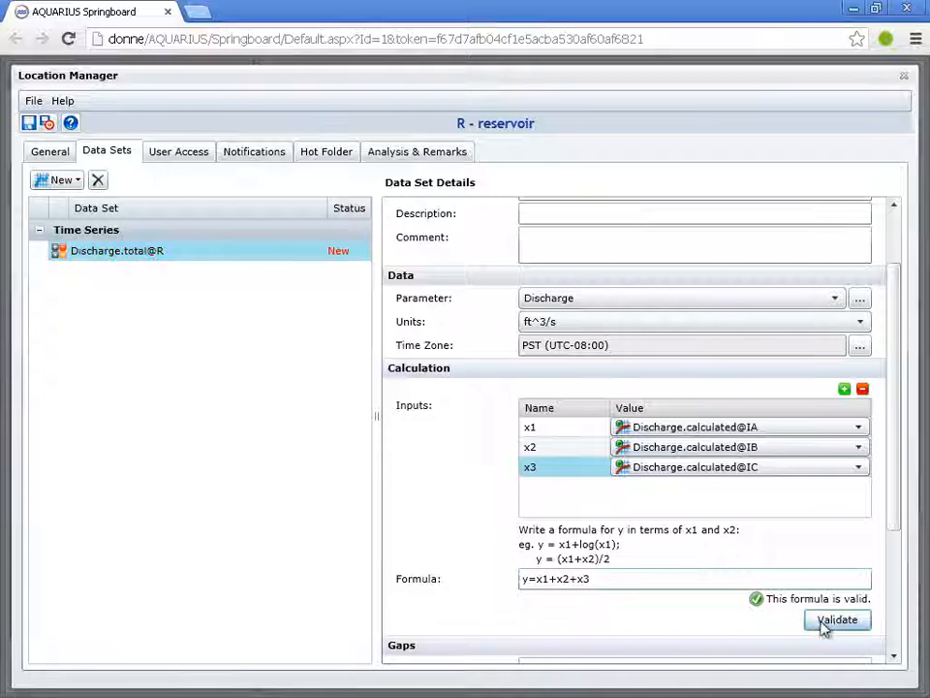
pyautogui.moveTo(893, 525); pyautogui.dragTo(899, 492)
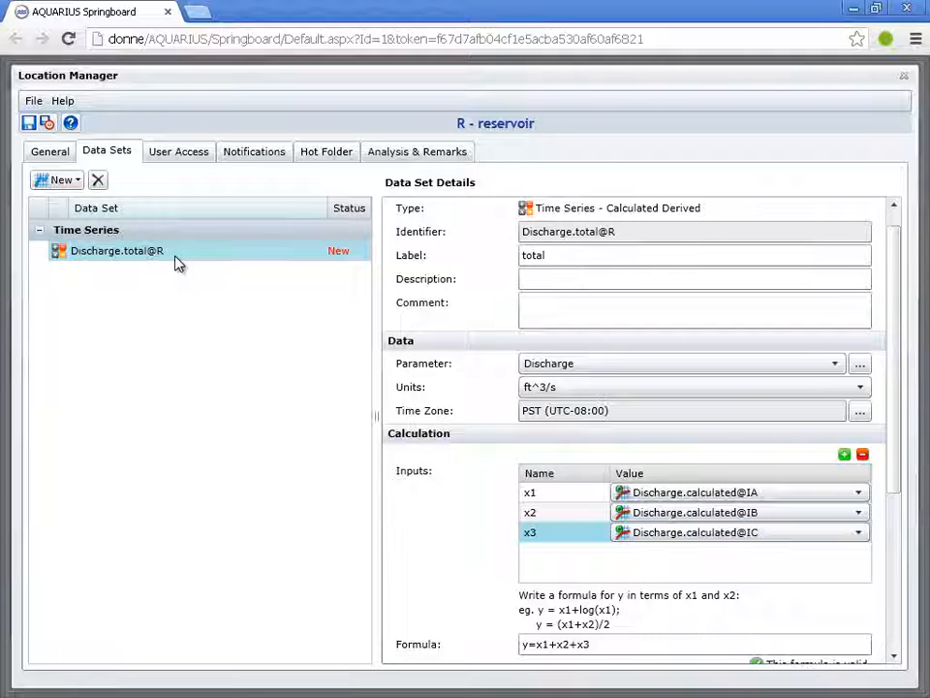
pyautogui.click(50, 126)
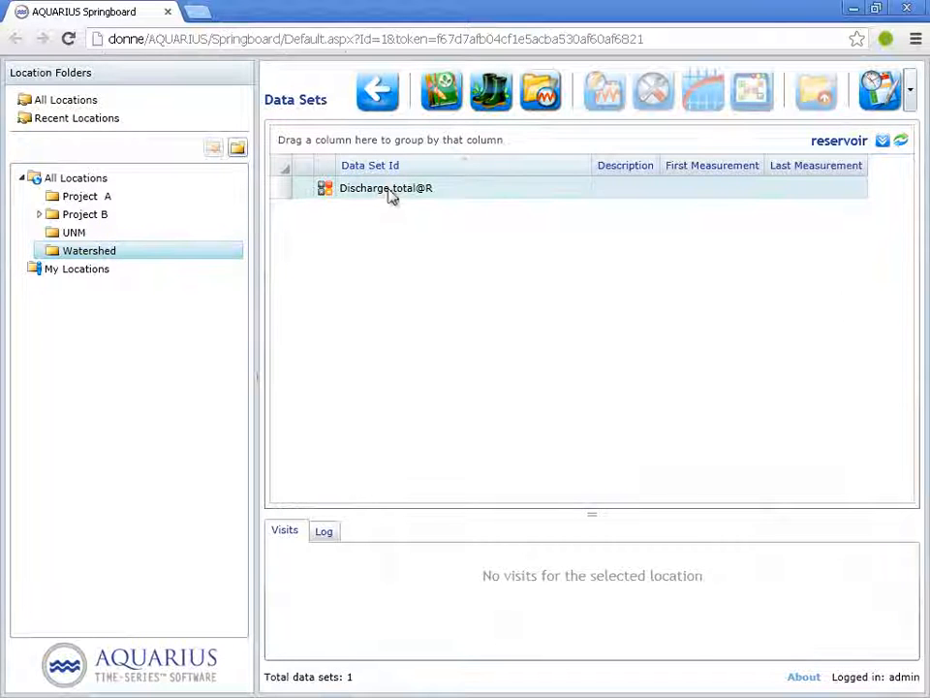
# Return to the Watershed locations and list the data sets of inflow A, inflow B, inflow C and the reservoir together
pyautogui.click(378, 92)
pyautogui.click(334, 190)
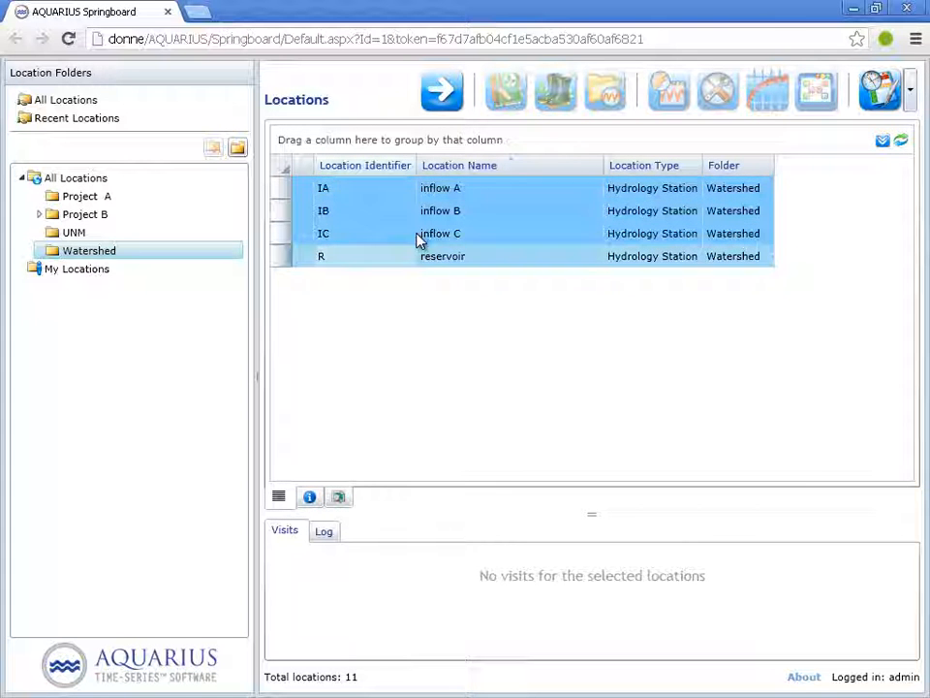
pyautogui.click(443, 101)
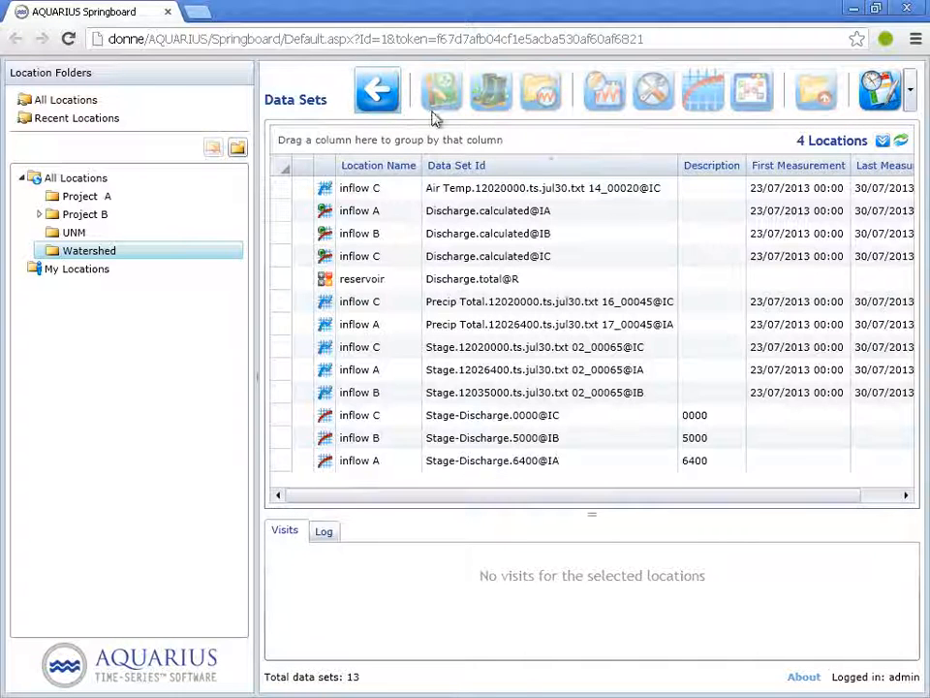
# Filter the data sets to those whose Data Set Id starts with "discharge"
pyautogui.click(672, 168)
pyautogui.click(767, 198)
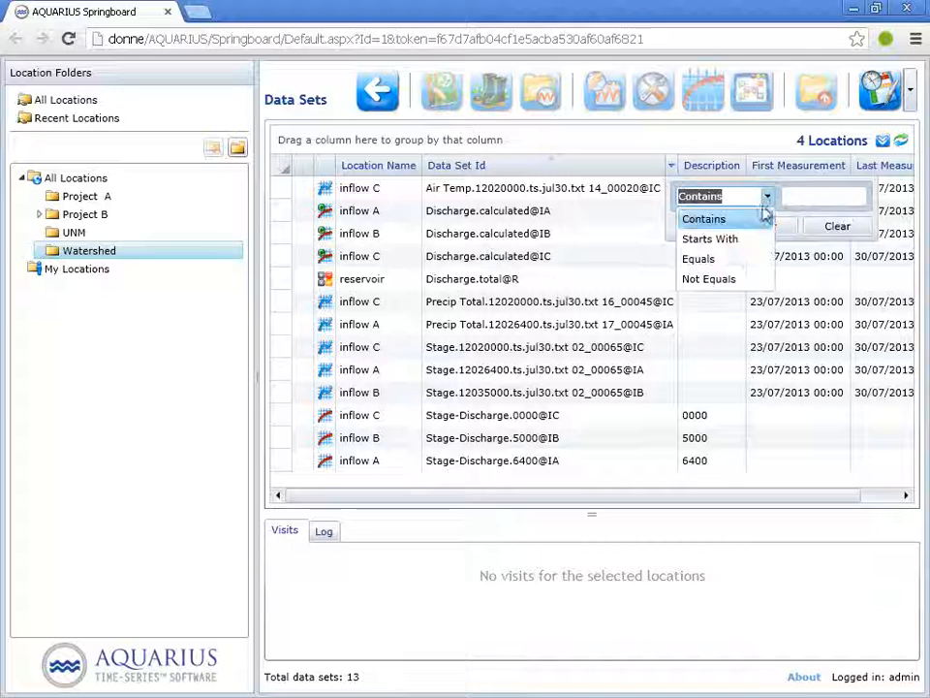
pyautogui.click(731, 242)
pyautogui.click(800, 198)
pyautogui.write('discharge')
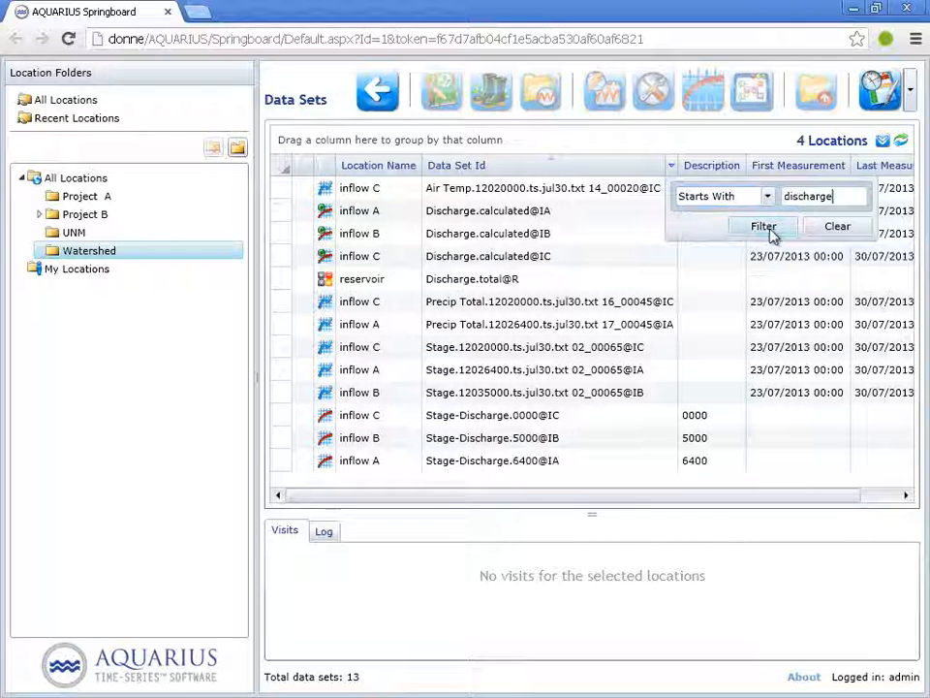
pyautogui.click(772, 231)
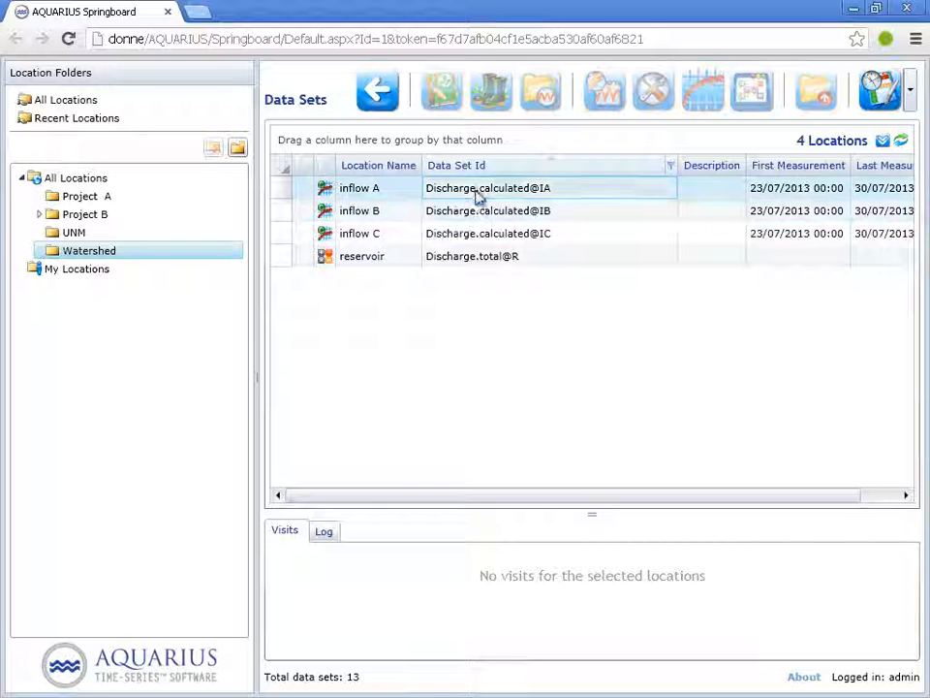
# Plot the three calculated inflow discharge series and the reservoir's total discharge series together in Quick View
pyautogui.moveTo(477, 195); pyautogui.dragTo(468, 263)
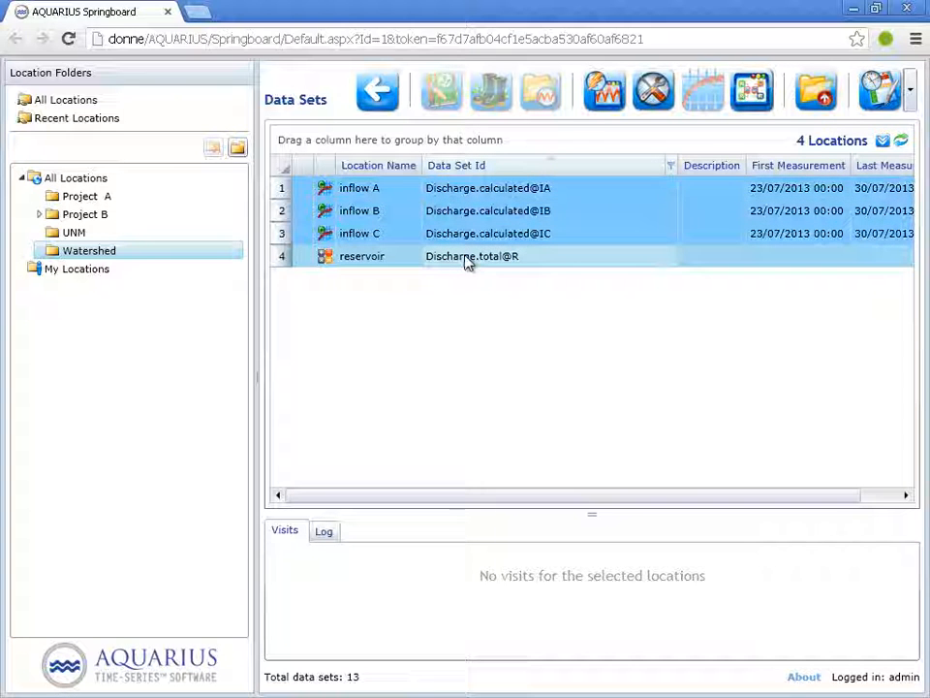
pyautogui.click(618, 95)
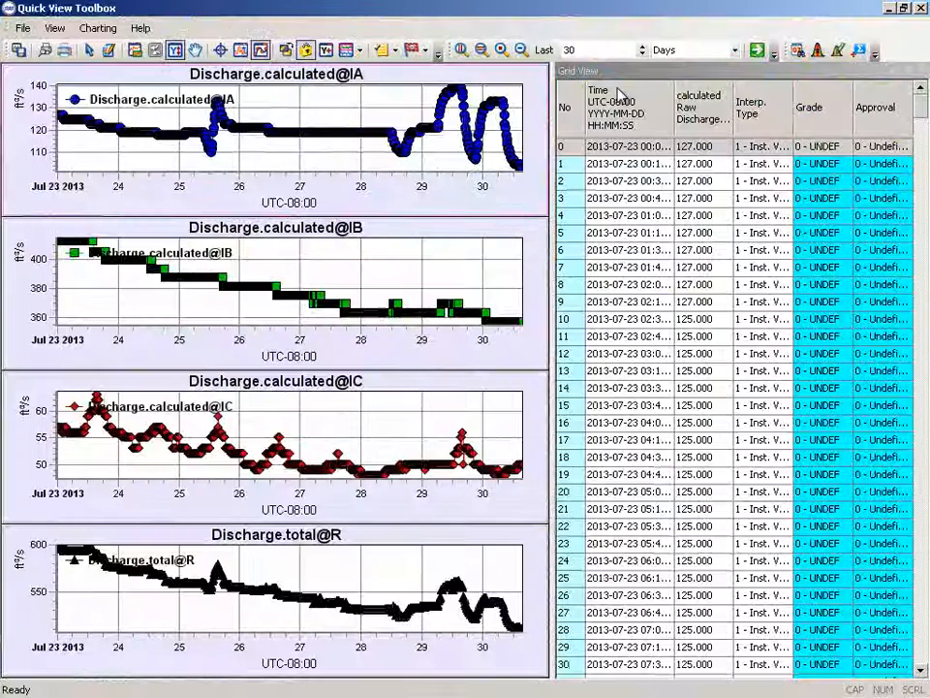